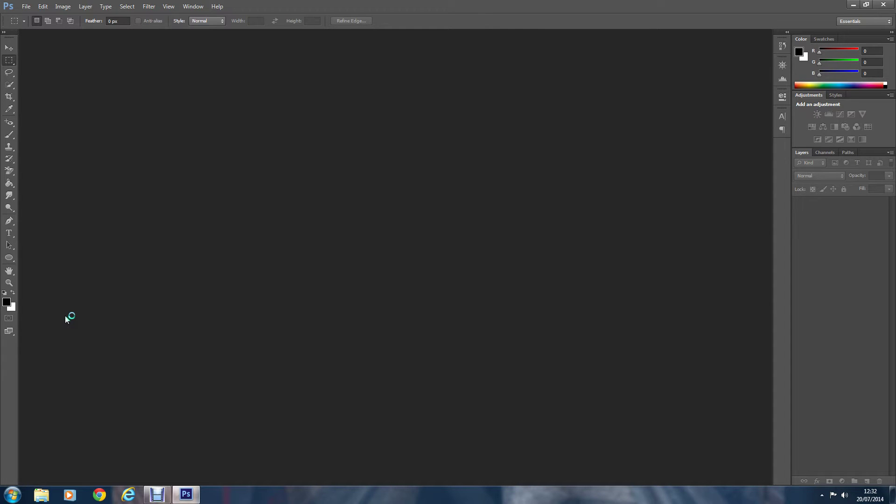
Step: Open the recent climbing photo DSCF2942.TIF from File > Open Recent
click(26, 7)
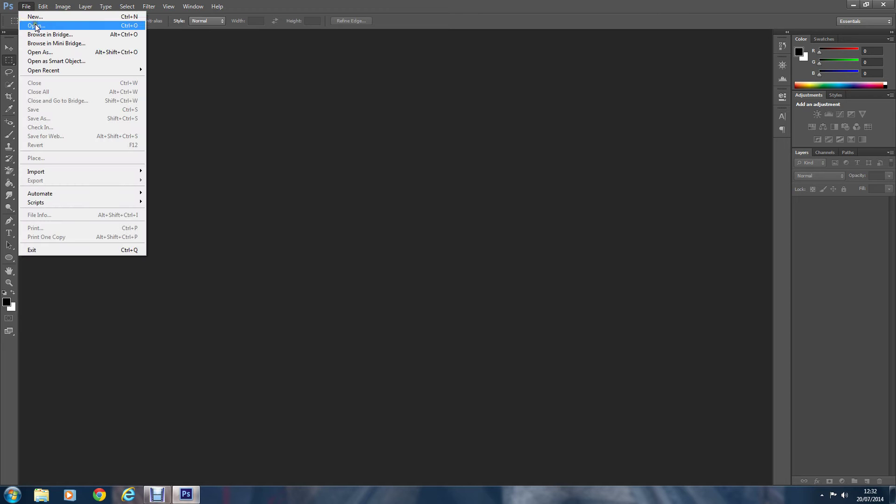
mouse_move(40, 71)
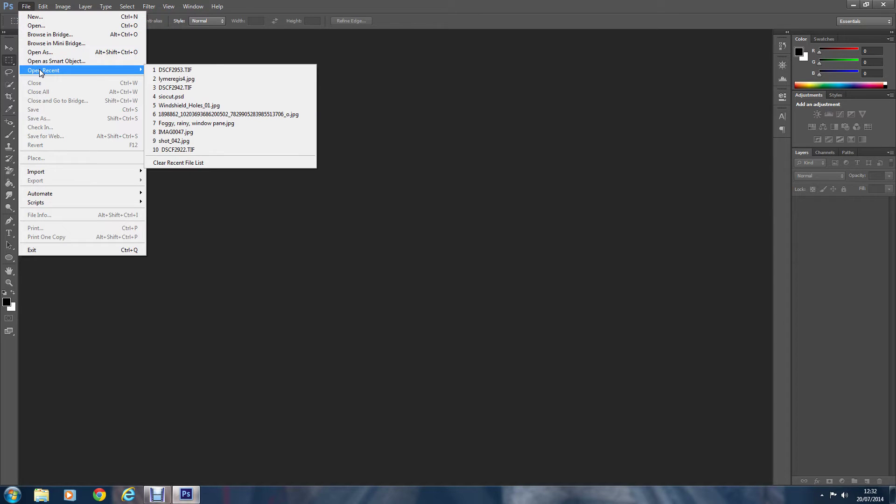
click(170, 88)
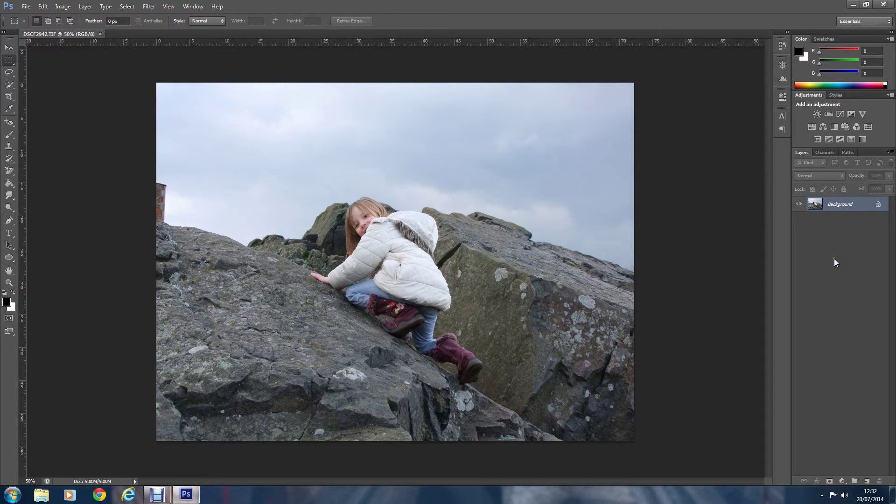
Step: Duplicate the photo layer twice with Ctrl+J and group both copies into Group 1
key(ctrl+j)
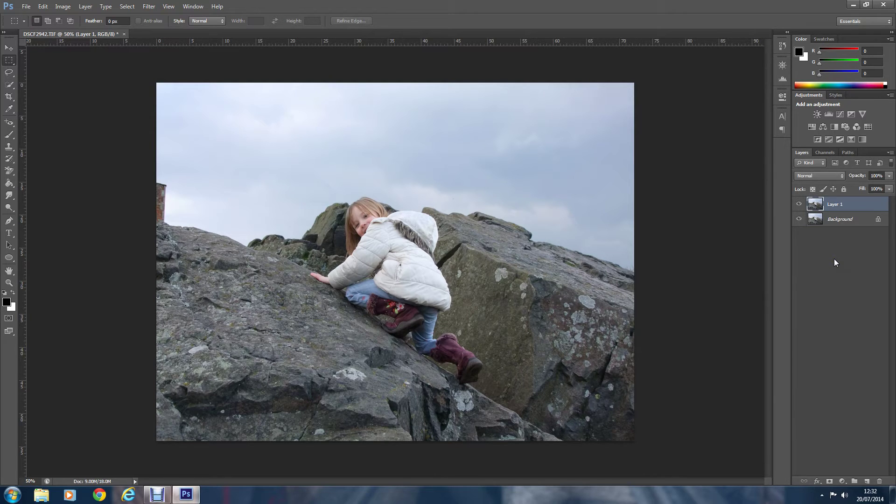
key(ctrl+j)
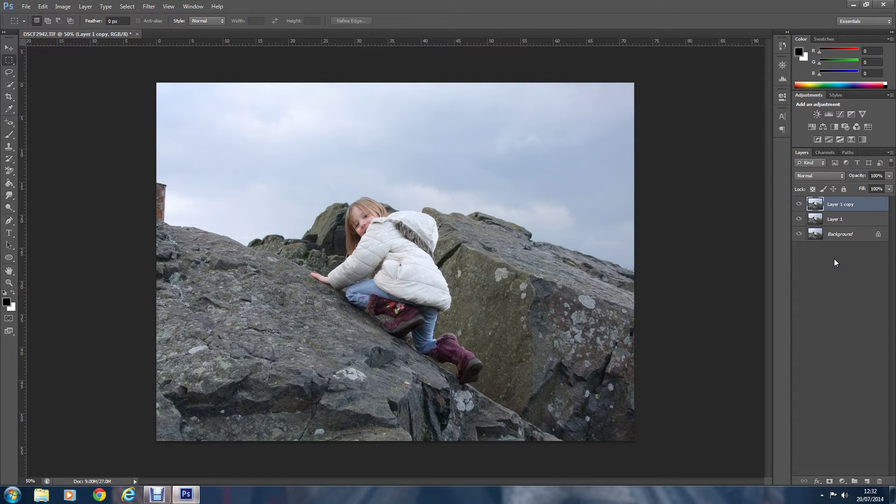
shift+click(838, 220)
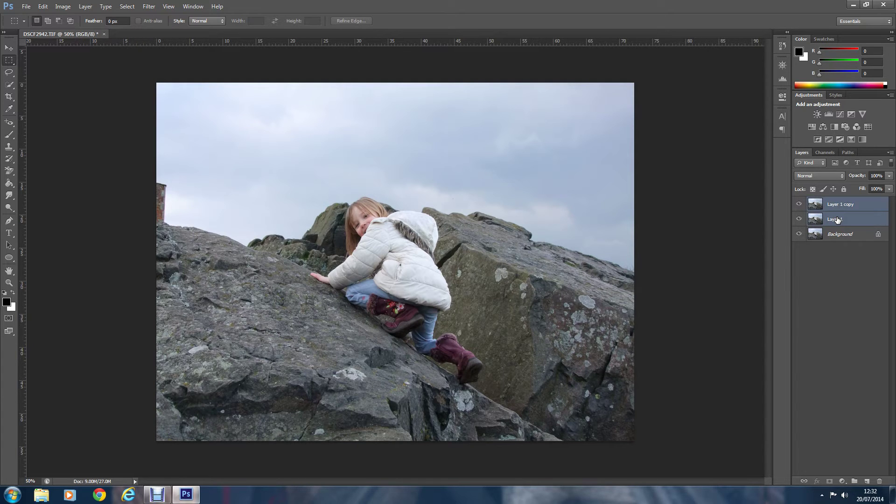
key(ctrl+g)
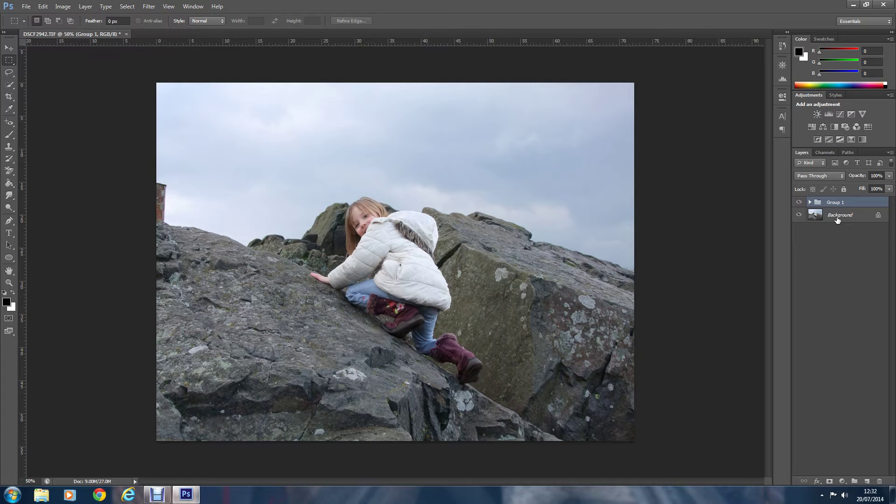
click(843, 176)
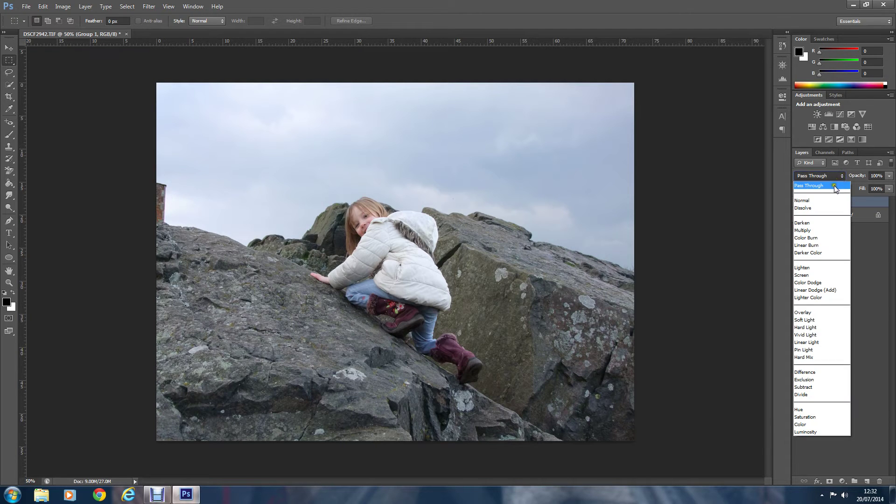
Step: Set Group 1's blend mode to Overlay and select Layer 1 copy inside it
click(811, 313)
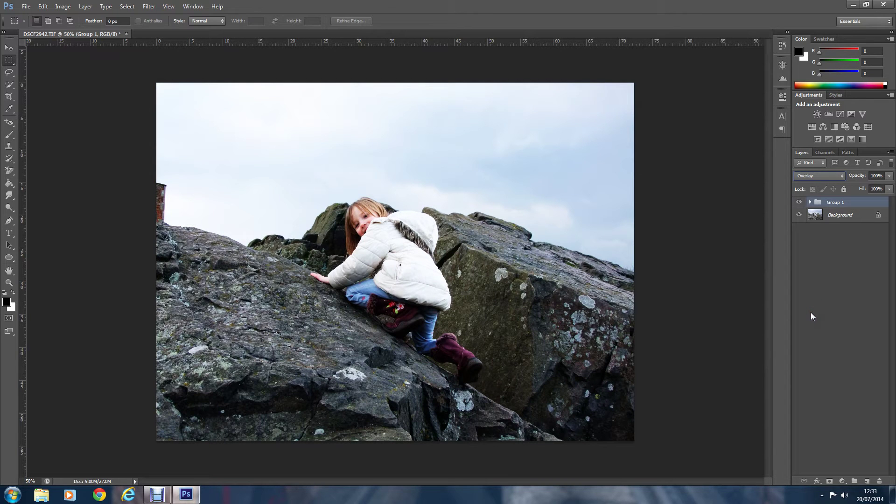
click(812, 202)
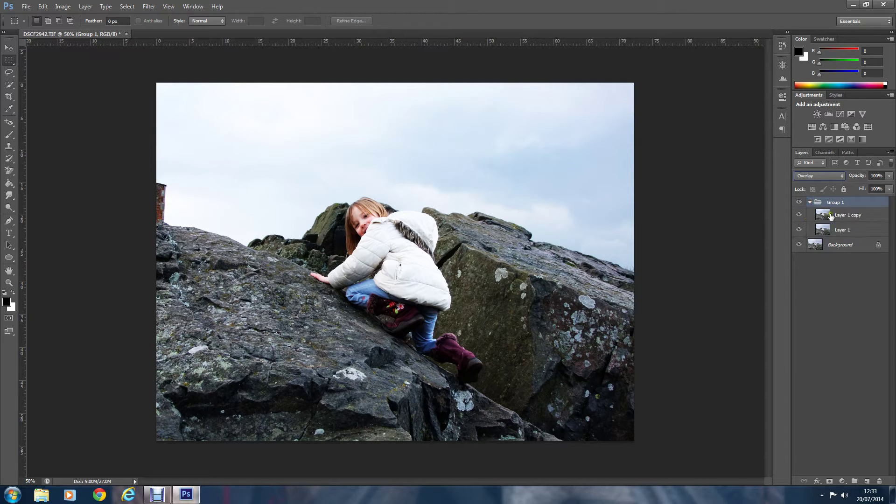
click(828, 216)
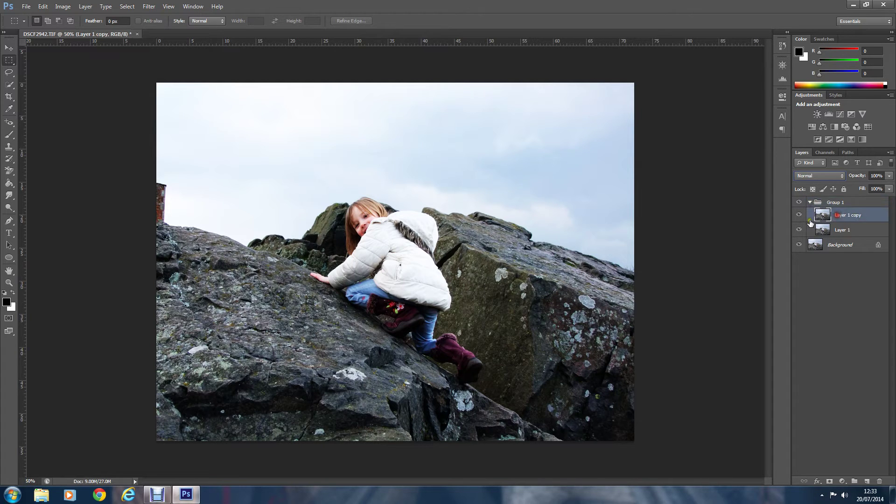
Step: Set Layer 1 copy to Vivid Light blend mode and invert it
click(842, 175)
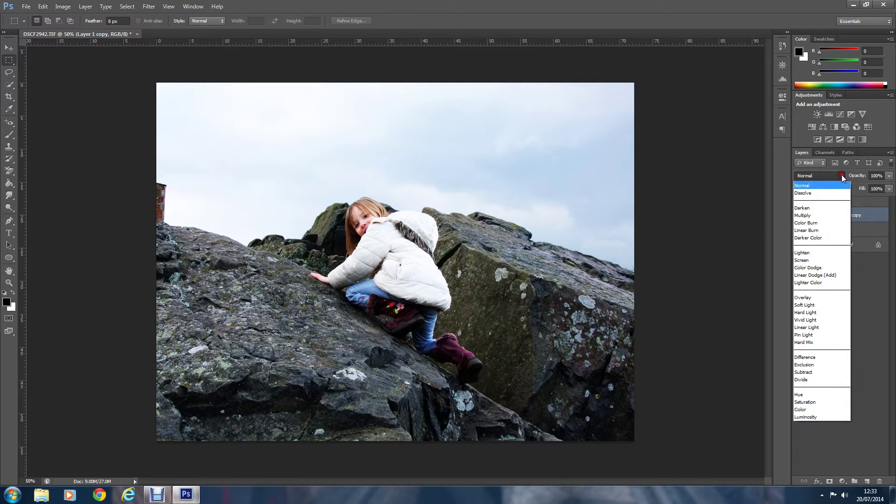
click(806, 321)
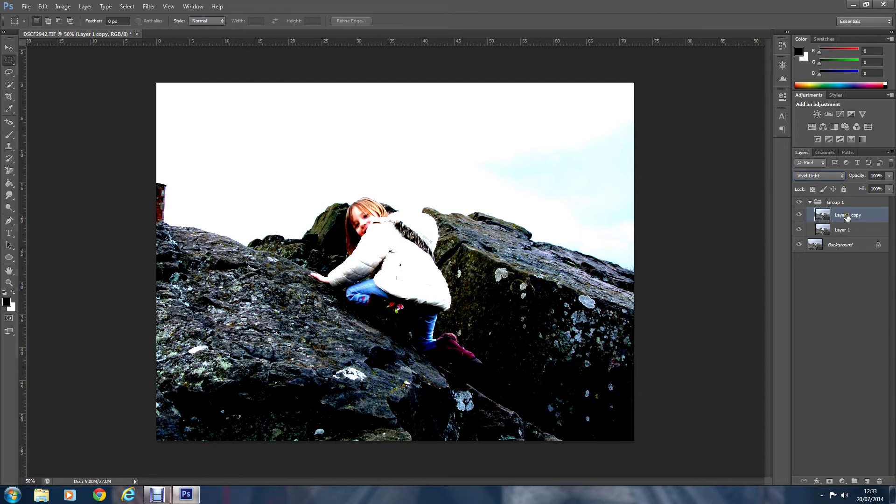
key(ctrl+i)
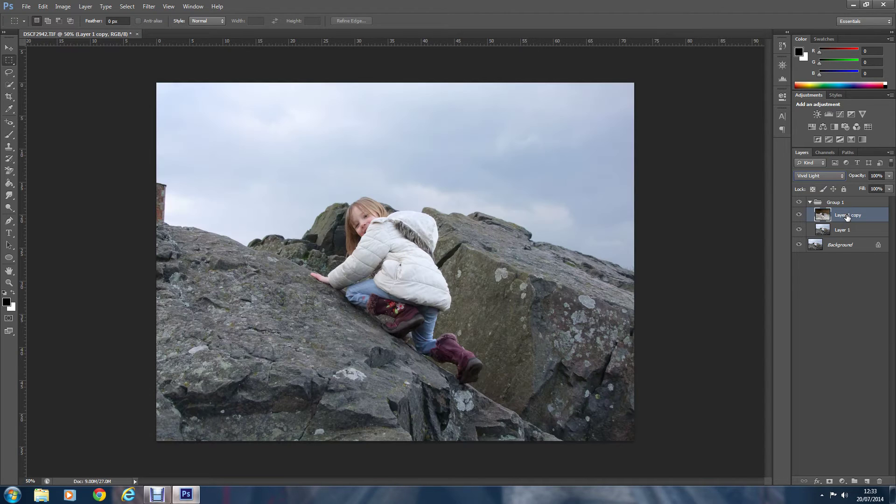
click(847, 216)
Step: Convert Layer 1 copy into a smart object via Convert for Smart Filters
click(149, 6)
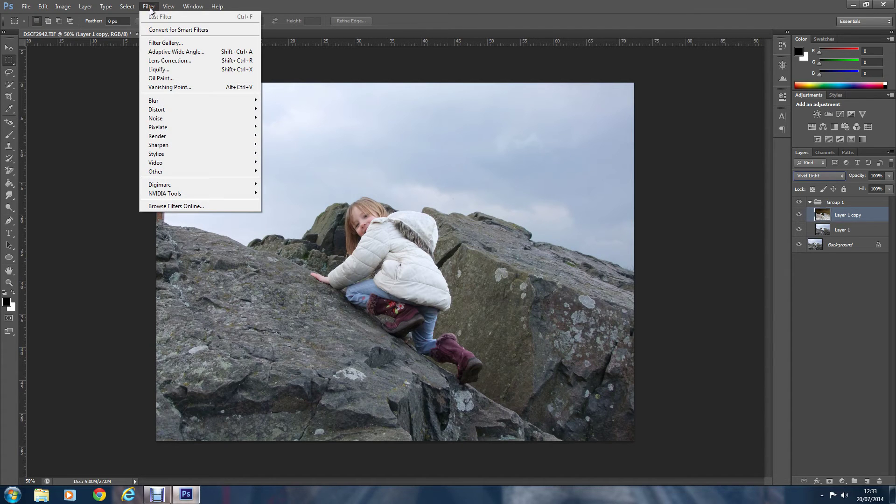
click(164, 30)
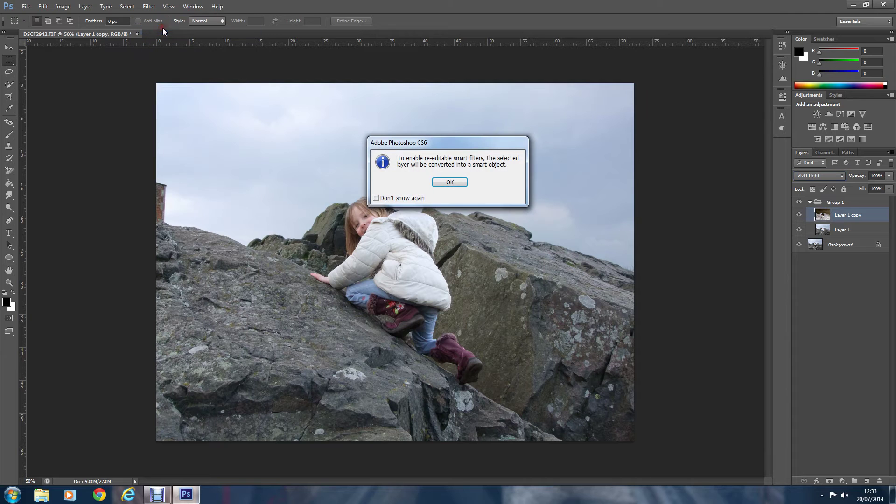
click(449, 182)
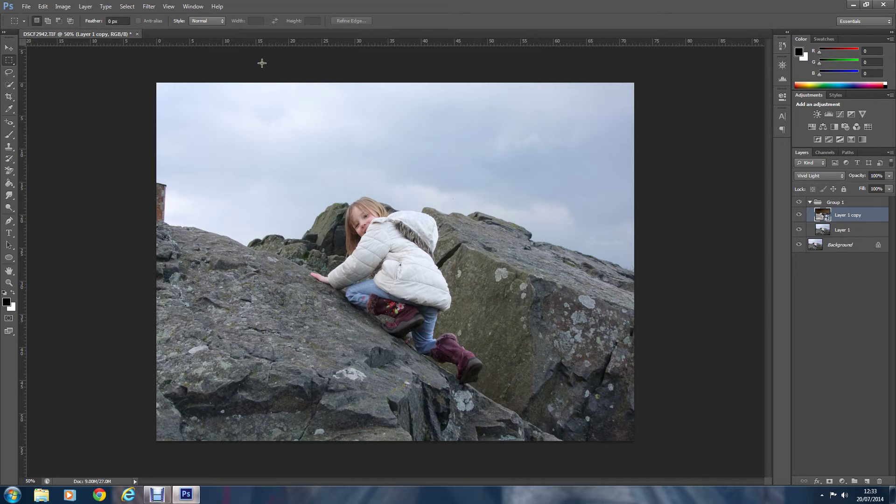
click(148, 7)
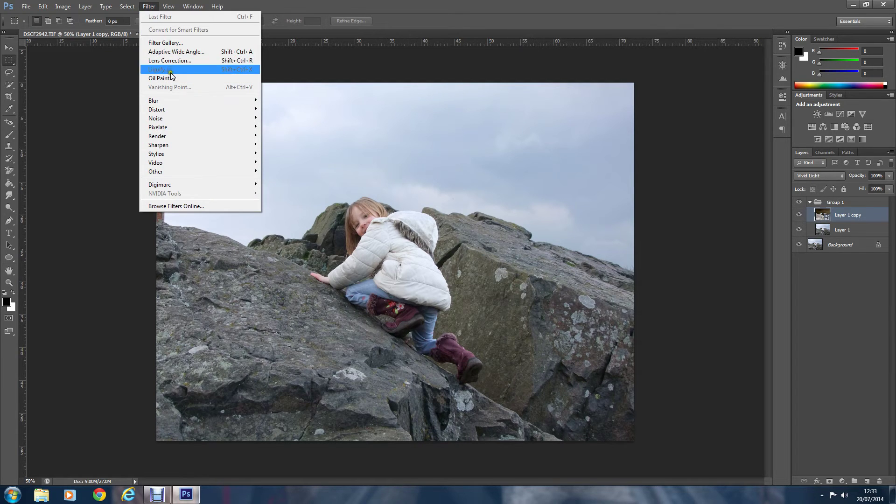
mouse_move(165, 100)
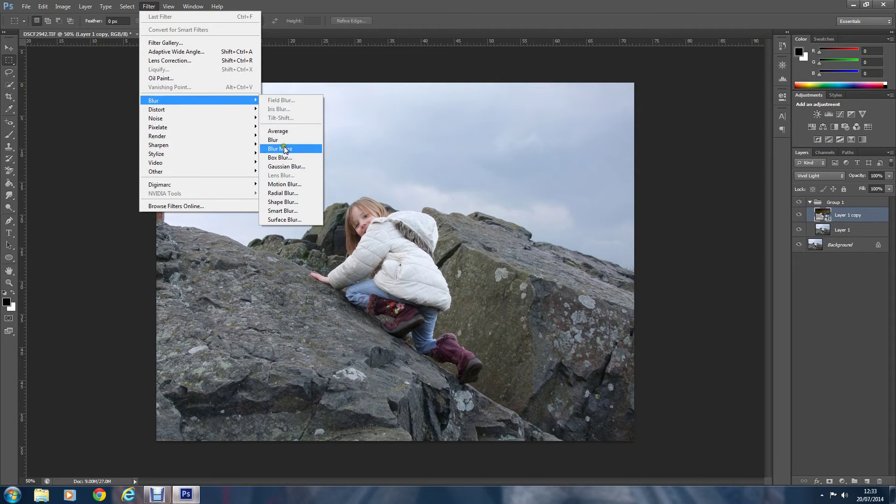
Step: Apply Surface Blur to Layer 1 copy with a 33-pixel radius and 20-level threshold
click(288, 218)
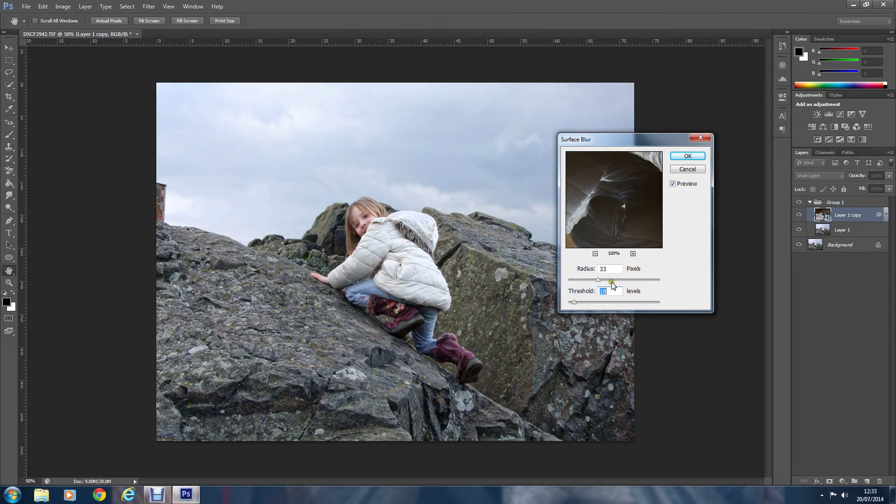
drag(611, 281, 628, 281)
click(590, 216)
drag(596, 202, 626, 230)
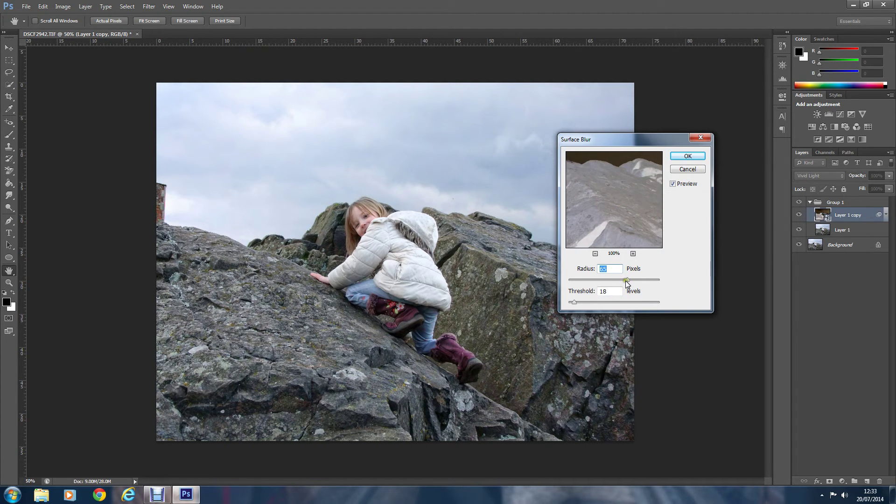
mouse_move(627, 280)
mouse_down()
mouse_move(599, 280)
mouse_move(595, 304)
mouse_move(632, 310)
mouse_up()
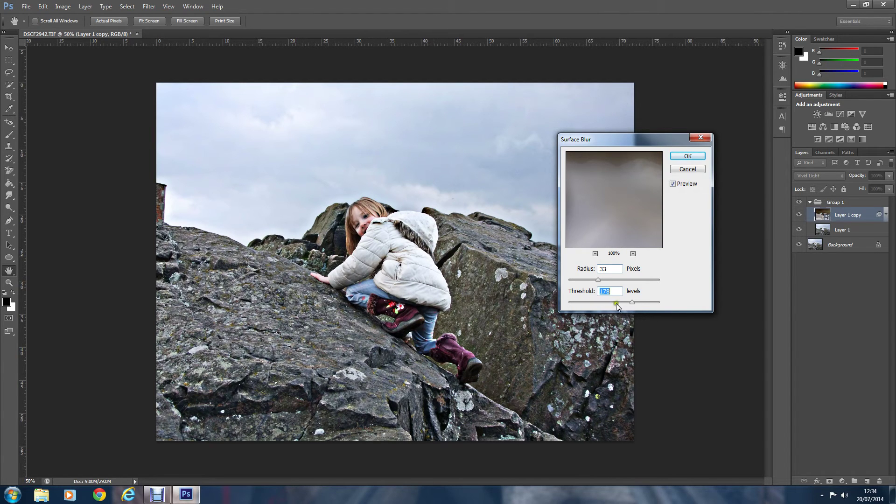
drag(634, 303, 574, 304)
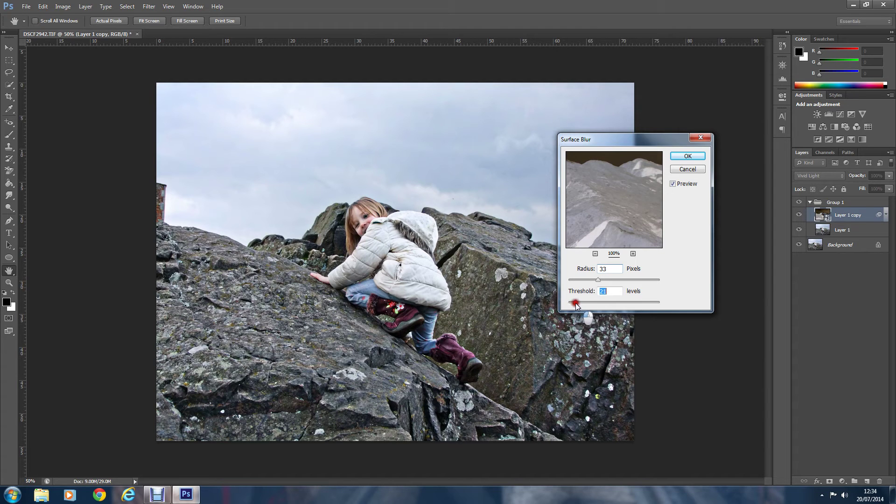
drag(574, 303, 576, 303)
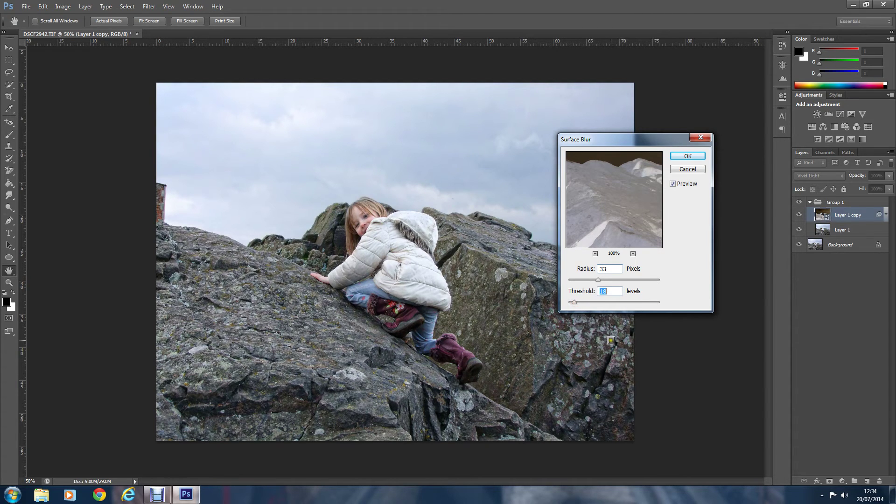
drag(575, 305, 575, 304)
click(688, 156)
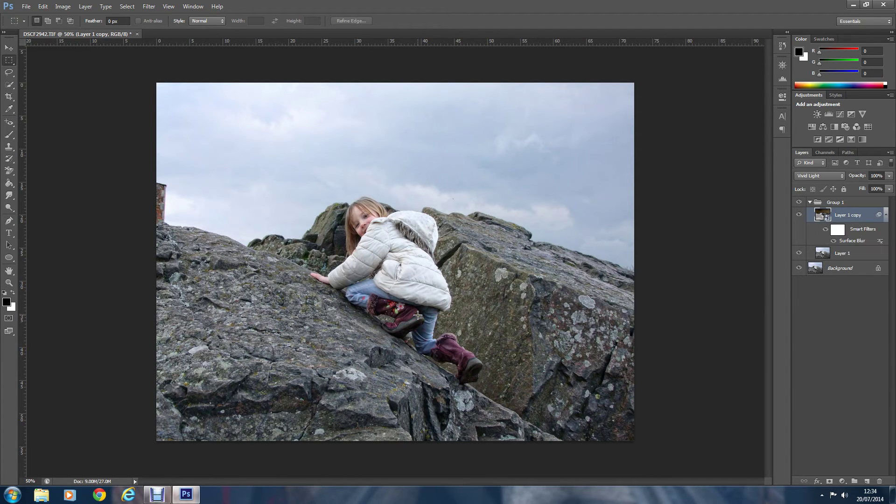
Step: Toggle Group 1 and Layer 1 copy visibility to compare, leaving both visible
click(800, 203)
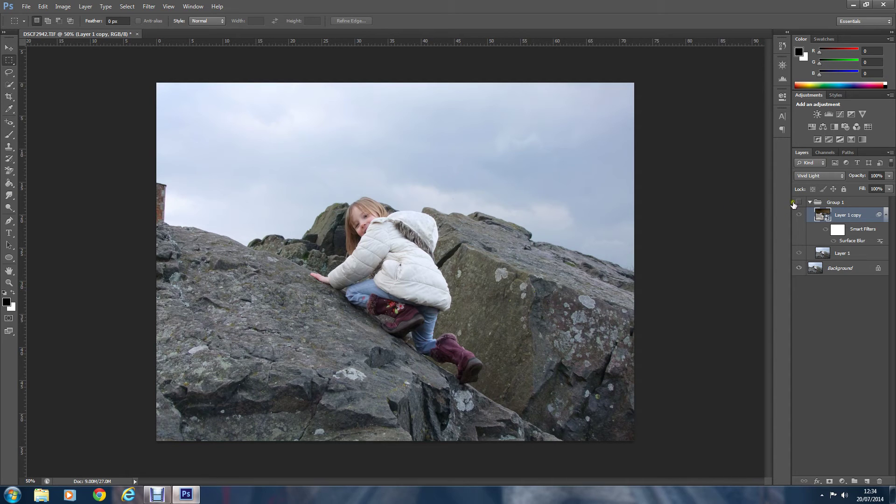
click(800, 215)
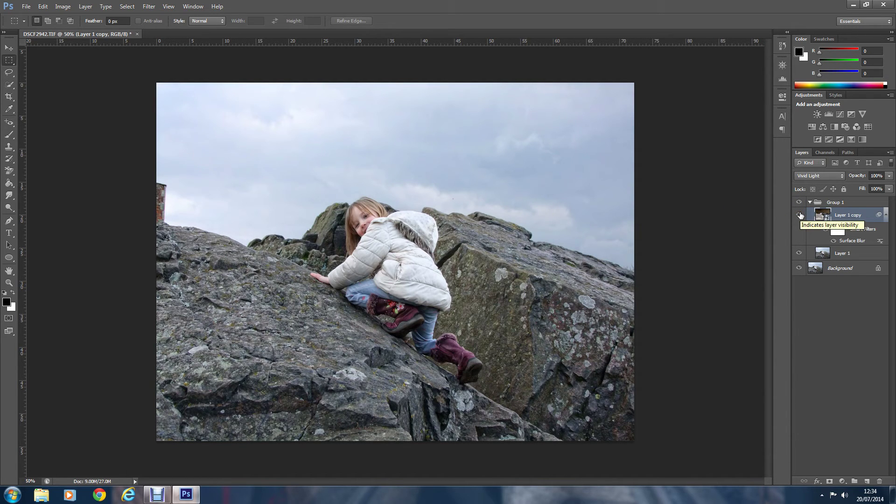
click(801, 215)
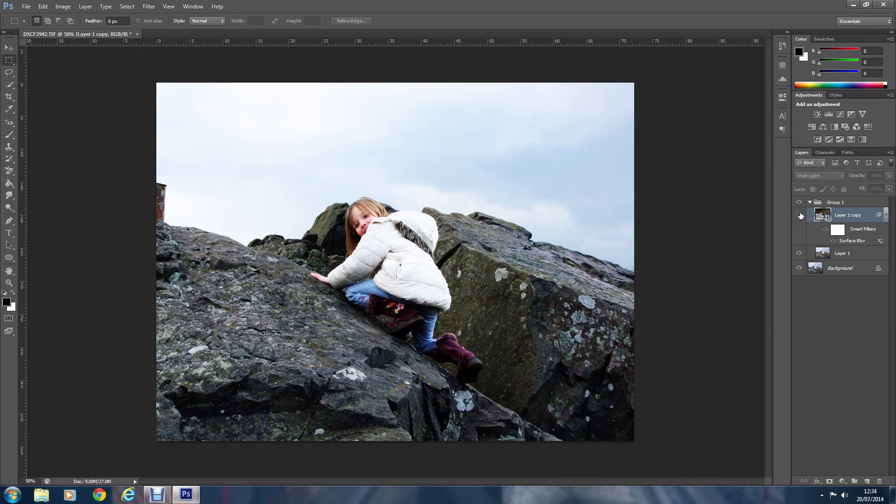
click(800, 214)
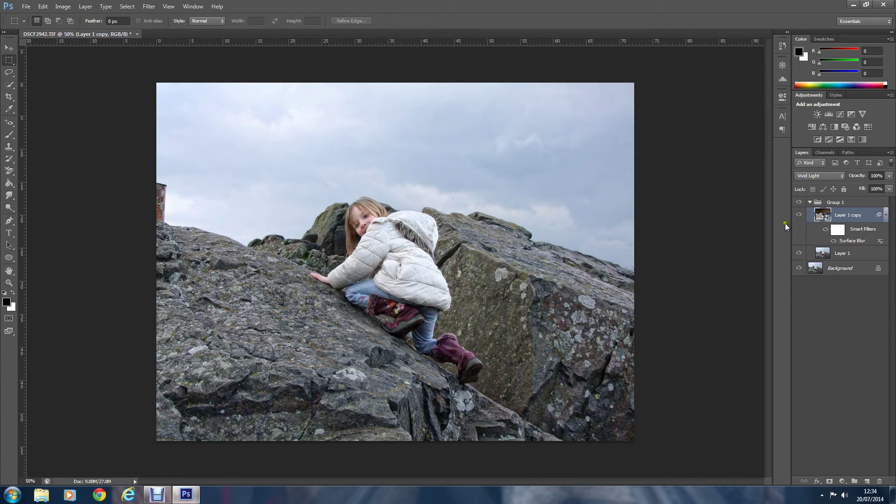
click(800, 202)
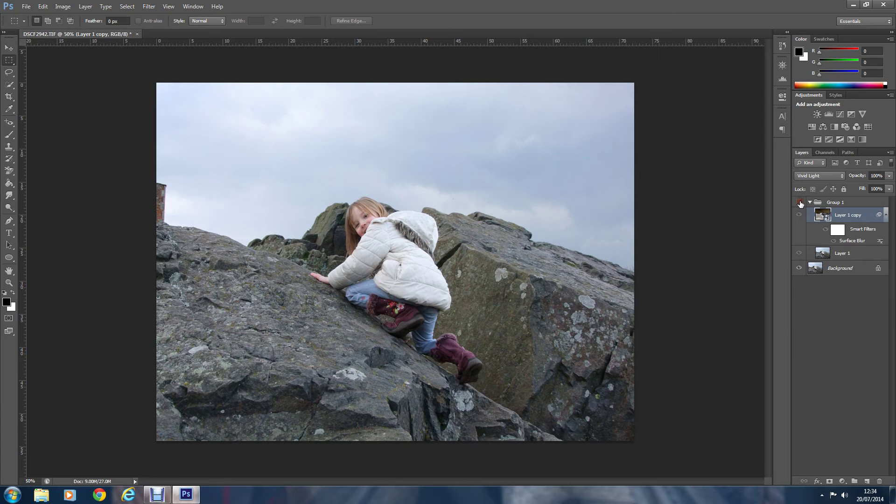
click(800, 202)
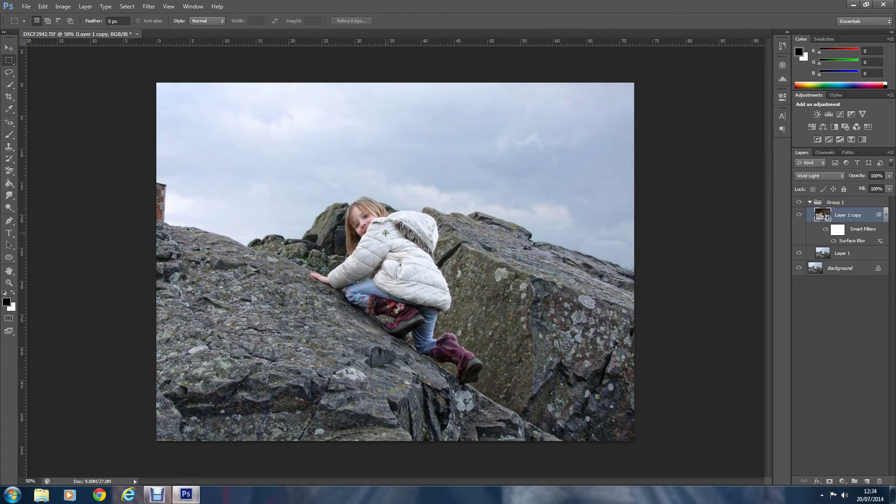
click(26, 7)
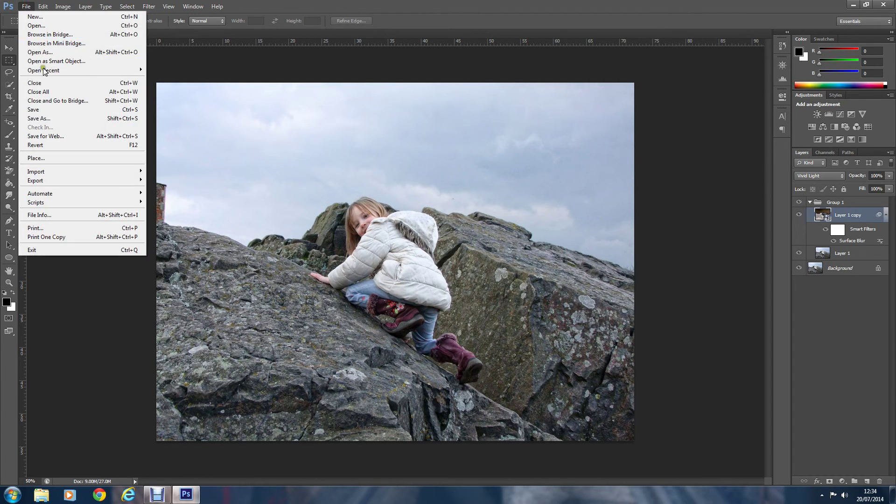
Step: Save a JPEG copy named 'detail' to the Desktop at Quality 12
click(38, 118)
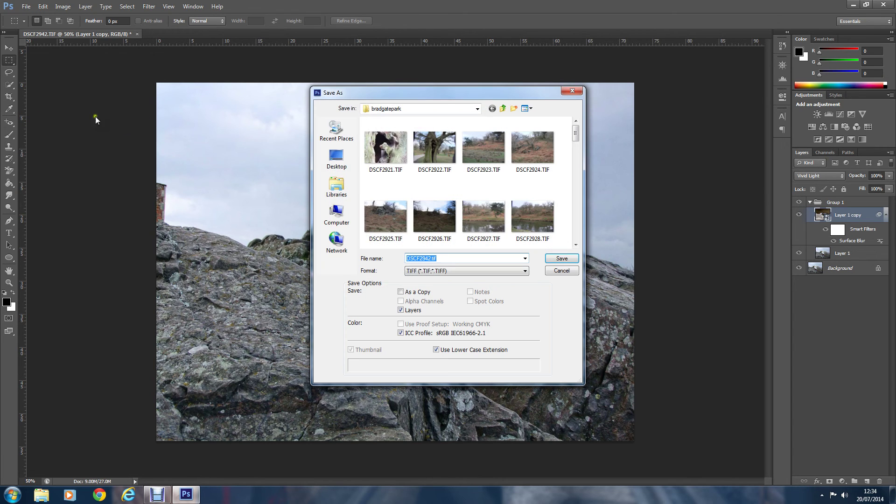
click(335, 158)
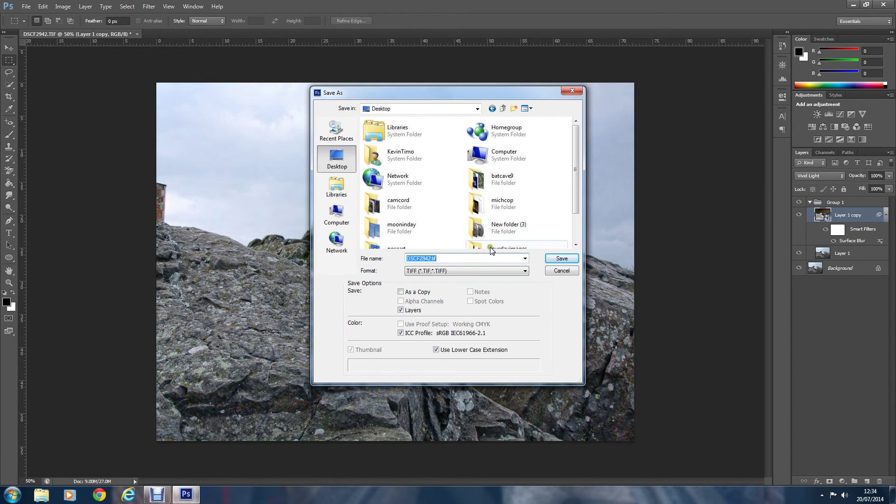
click(528, 271)
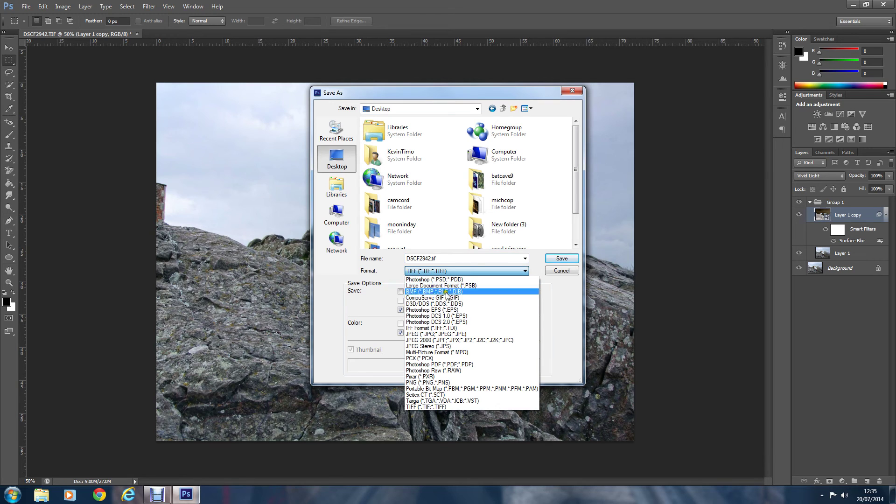
click(436, 334)
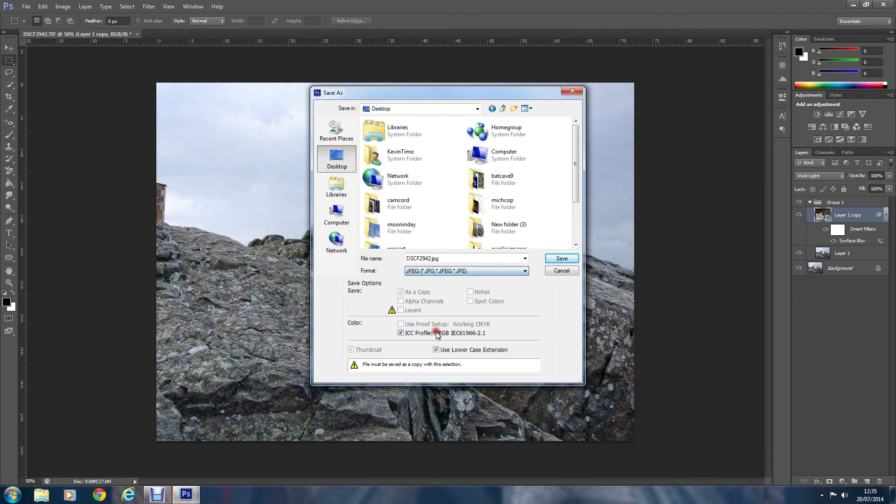
click(444, 259)
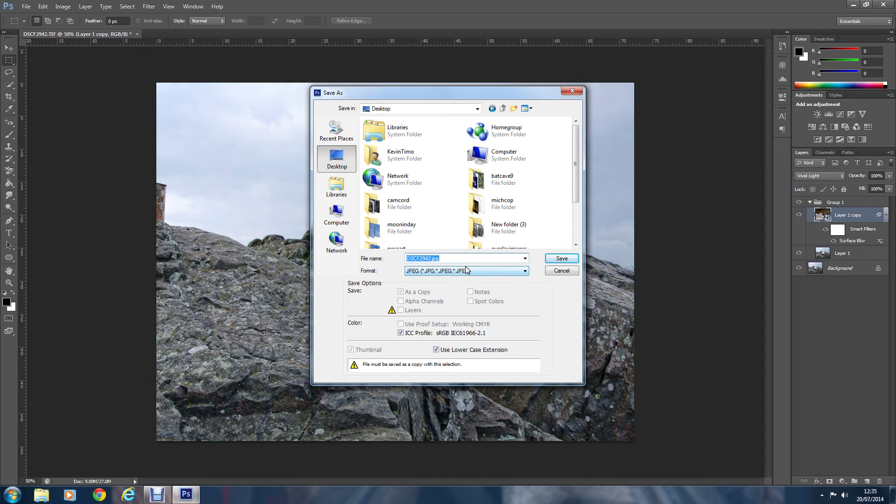
text(detail)
click(555, 259)
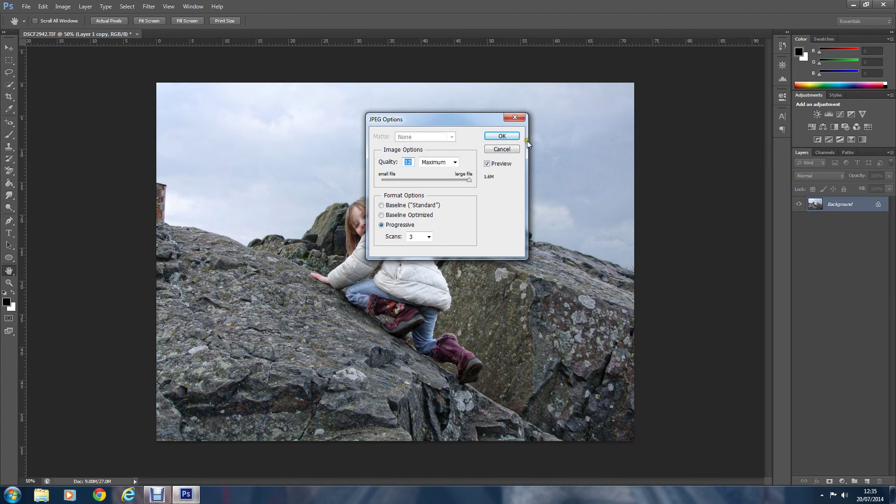
click(506, 136)
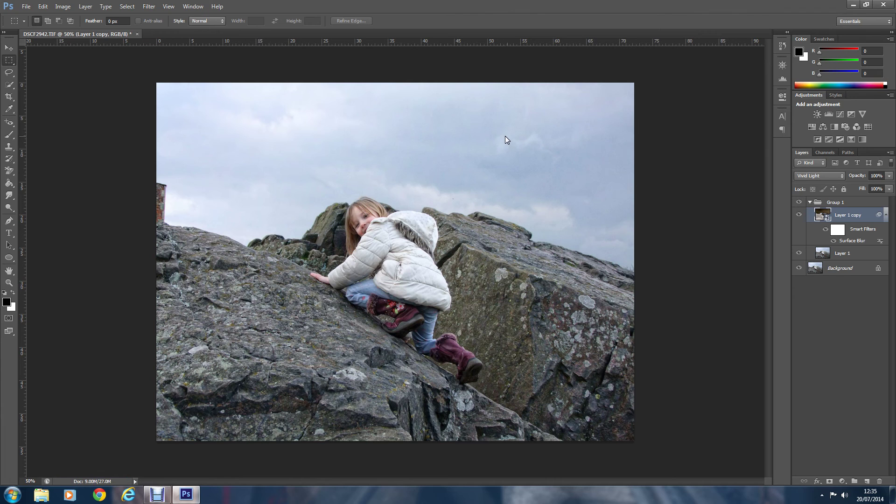
Step: Hide Group 1 and save the plain photo to the Desktop as JPEG 'standard'
click(801, 204)
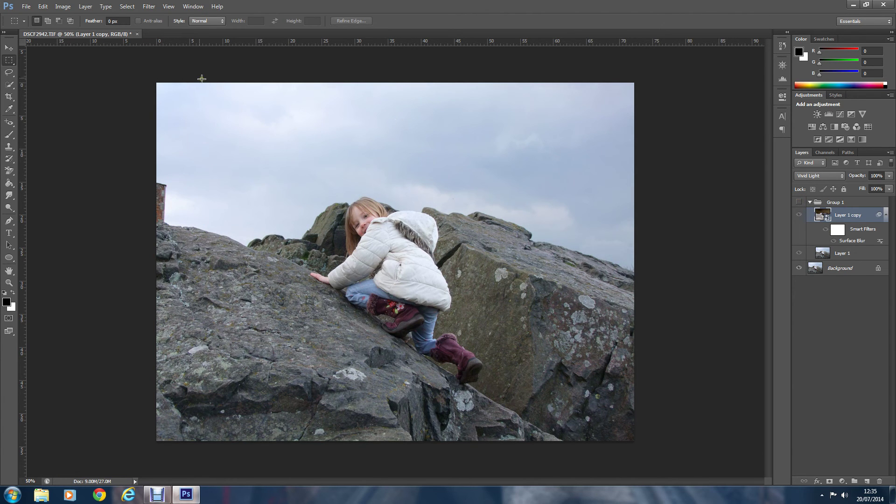
click(27, 8)
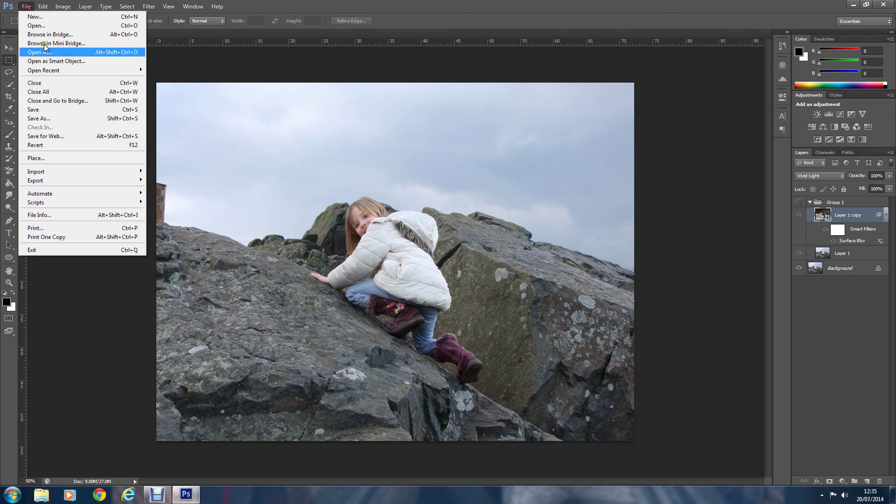
click(49, 120)
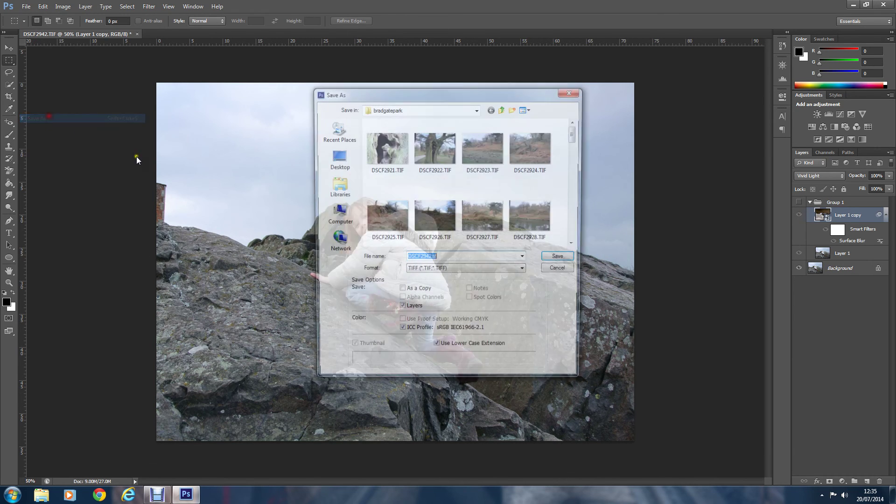
click(337, 157)
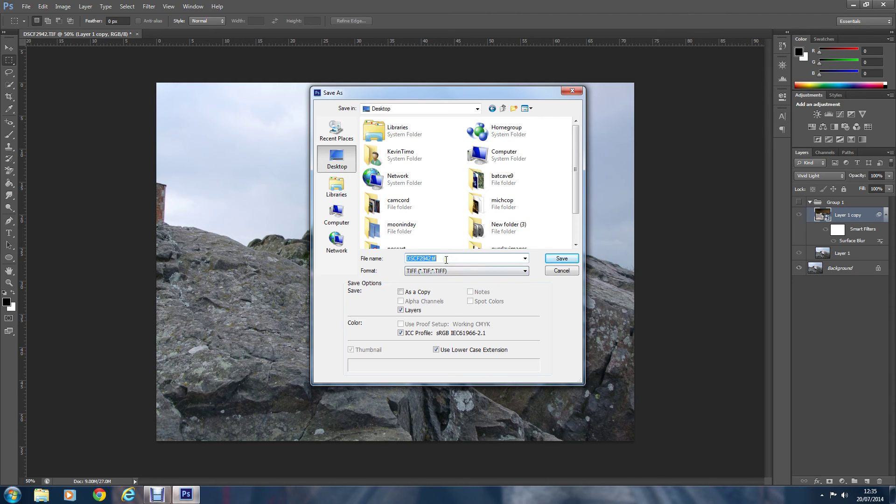
click(441, 271)
click(425, 335)
double_click(440, 259)
text(standard)
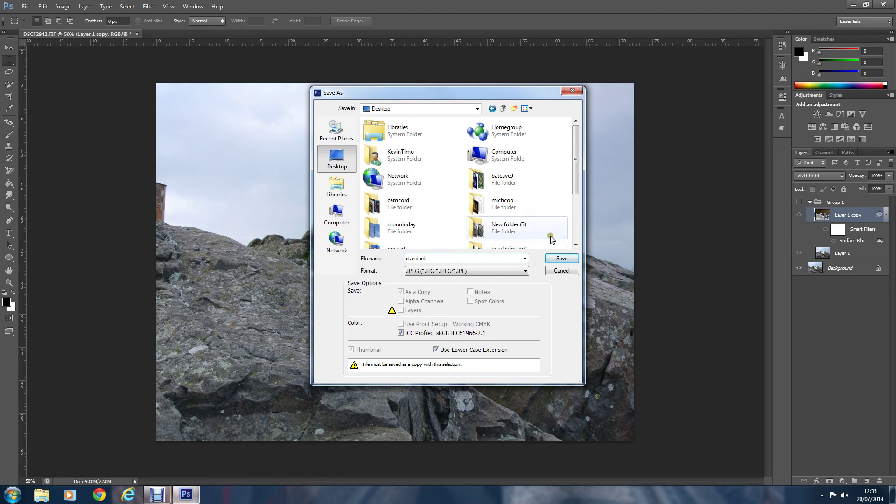
click(560, 258)
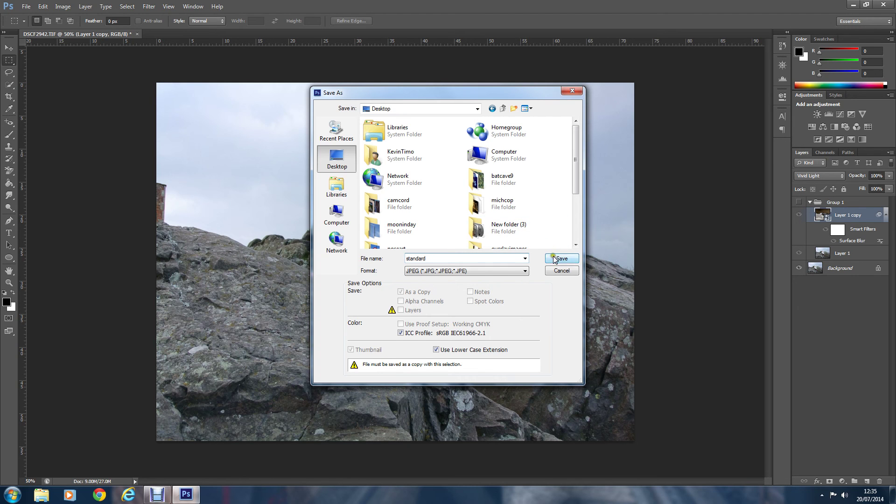